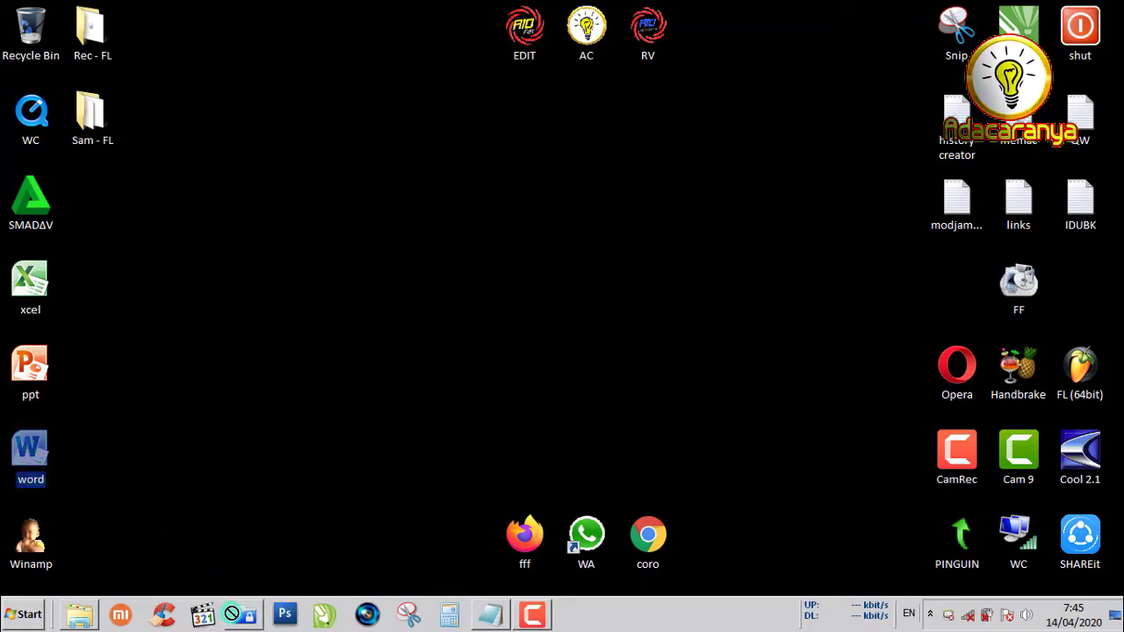
- Pin the word desktop shortcut to the taskbar, and test it by opening and closing Word
left_click_drag(228, 618, 264, 606)
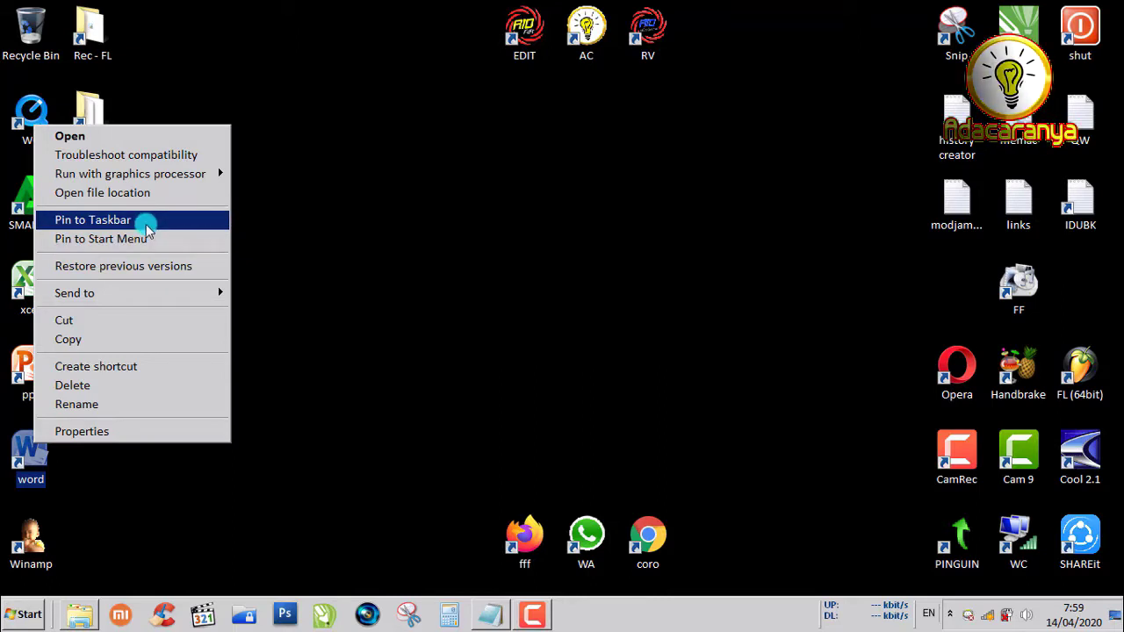
left_click(145, 224)
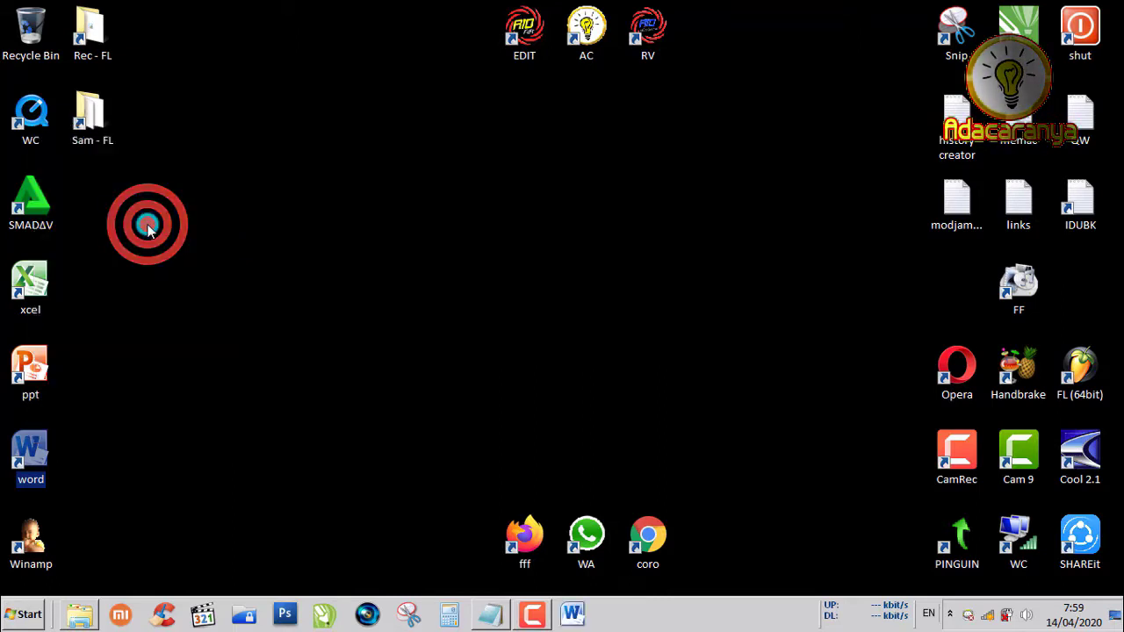
left_click(575, 606)
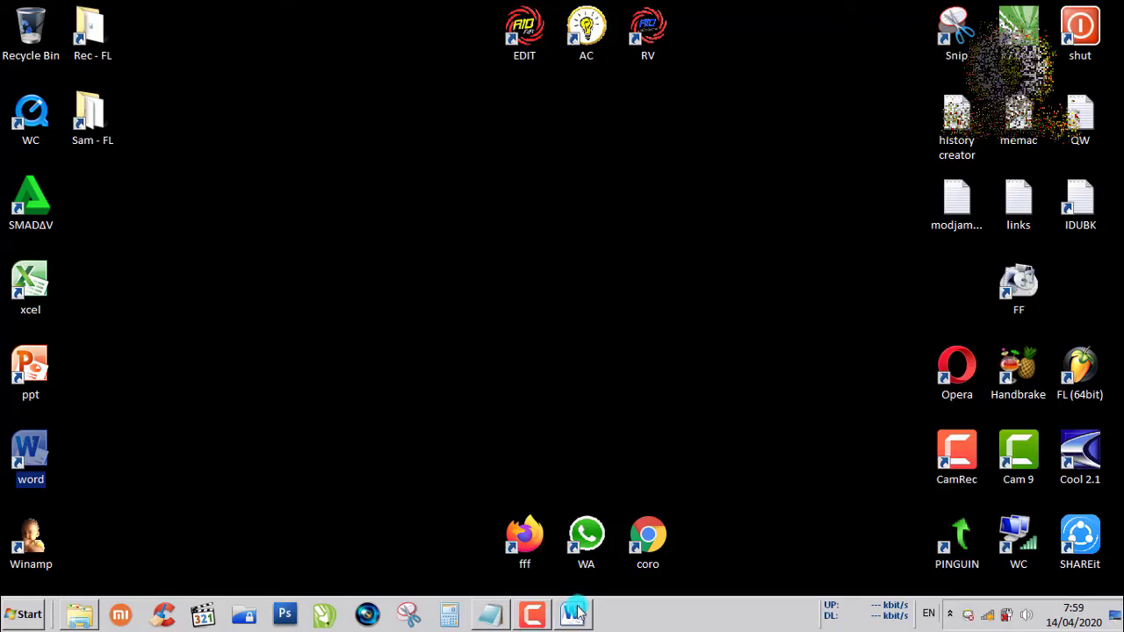
left_click(575, 607)
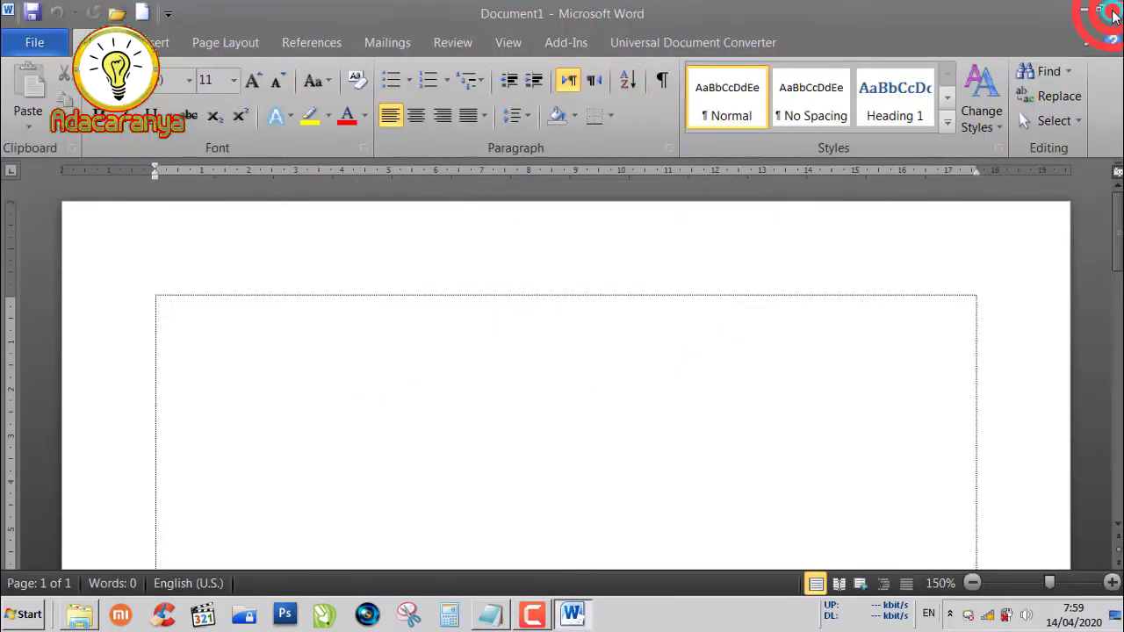
left_click(1113, 16)
- Try to pin the word desktop shortcut to the taskbar
right_click(33, 444)
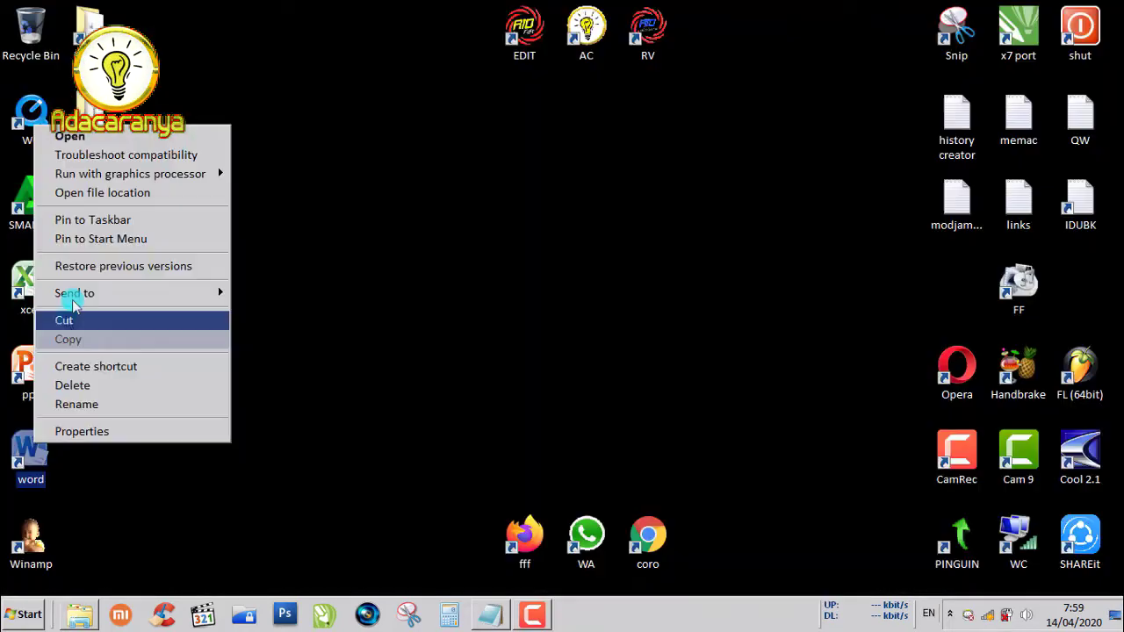
left_click(147, 230)
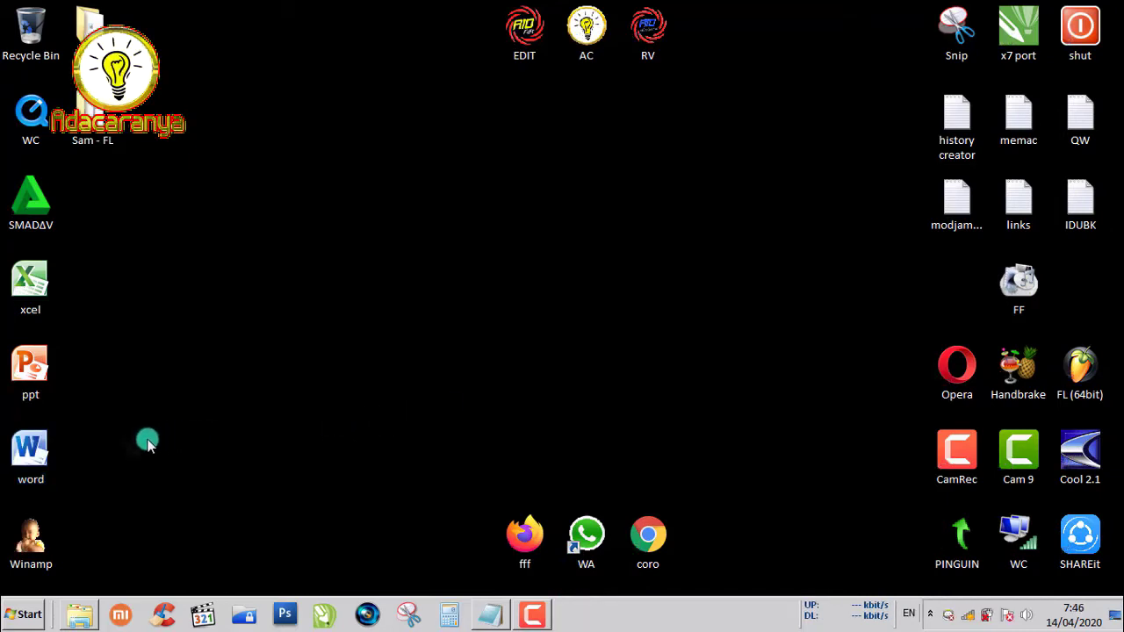
right_click(31, 450)
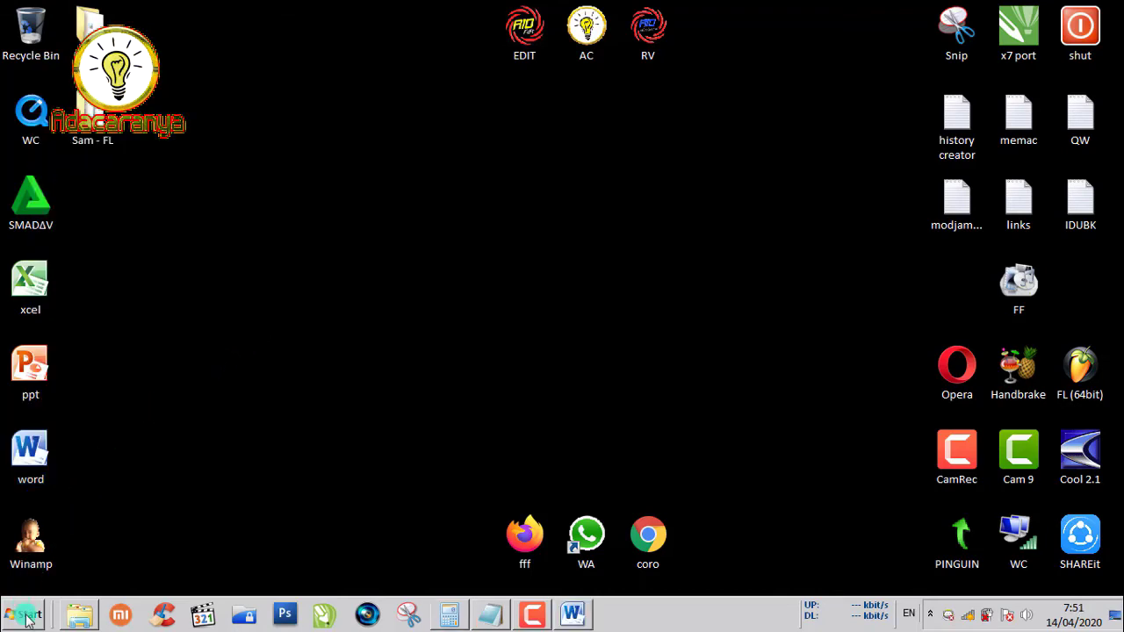
left_click(26, 617)
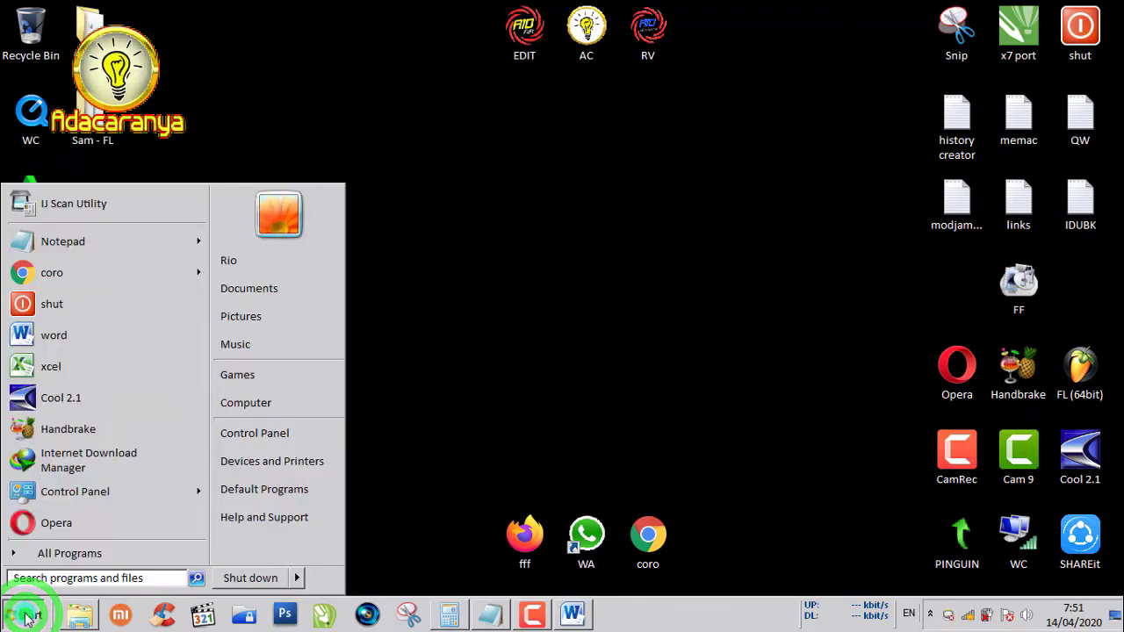
type("rege")
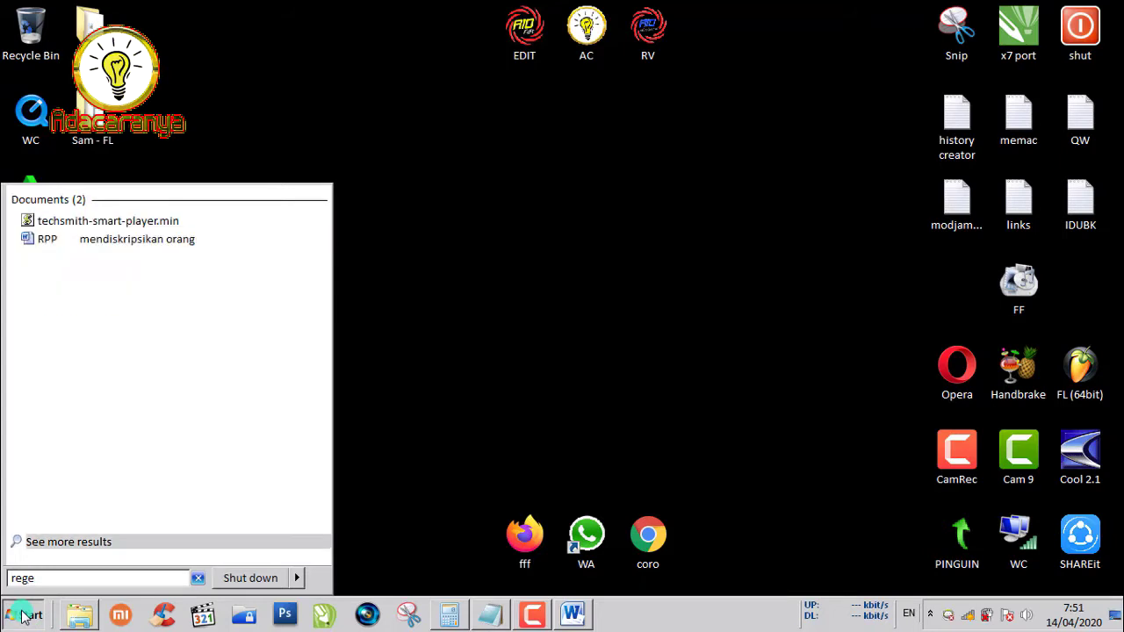
type("d")
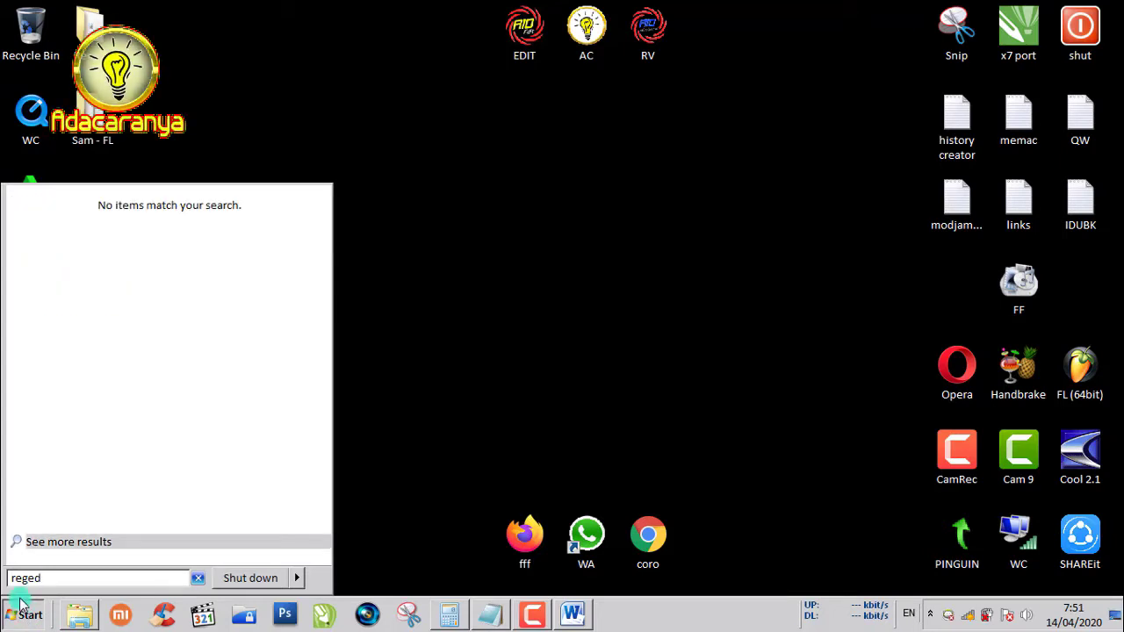
type("it")
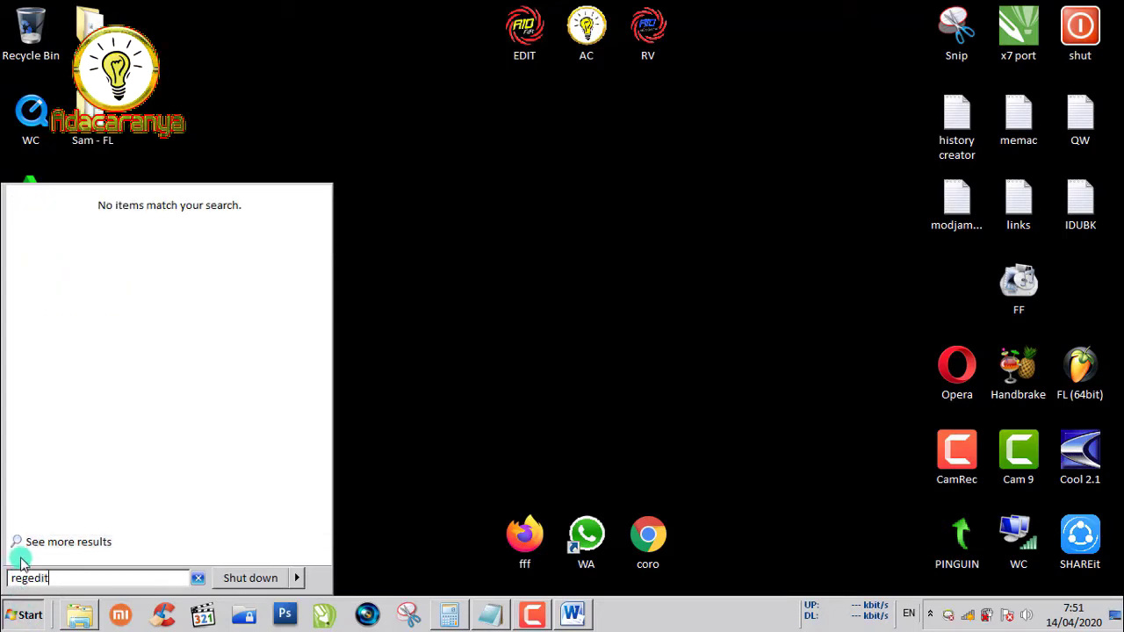
left_click(65, 221)
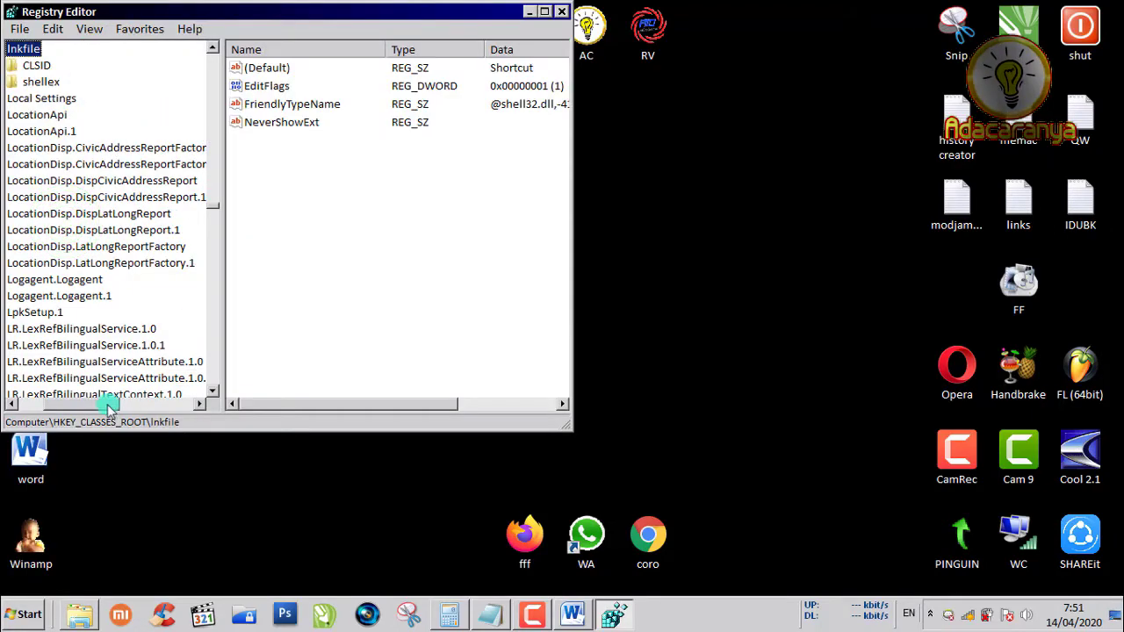
left_click(100, 402)
left_click(216, 205)
left_click(215, 204)
left_click(30, 65)
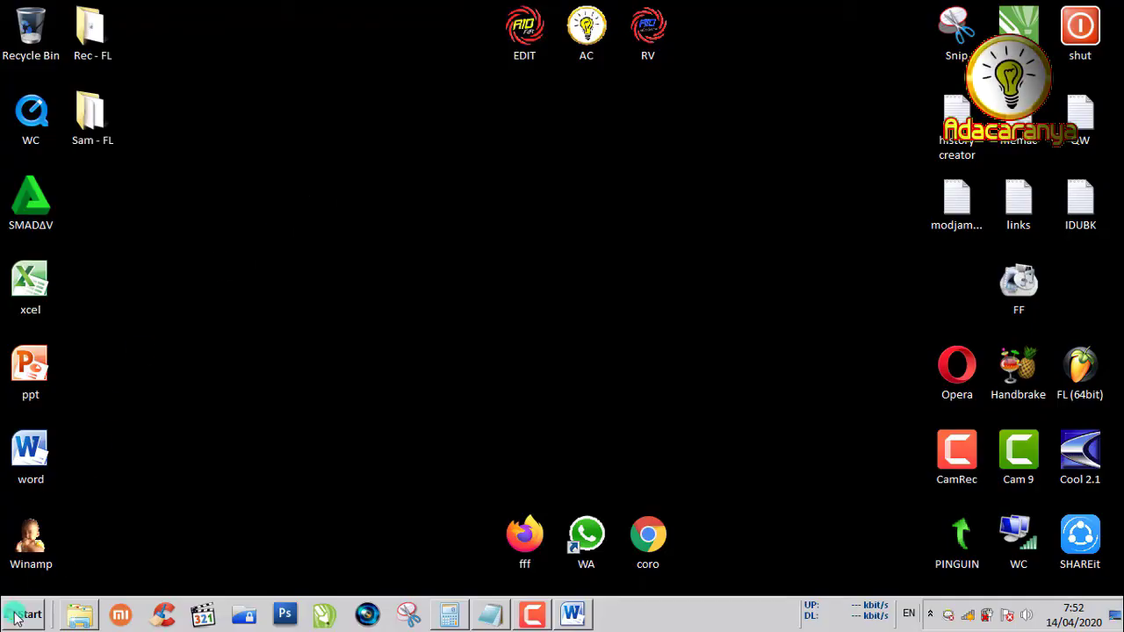
- Search for regedit and open the Registry Editor
left_click(19, 615)
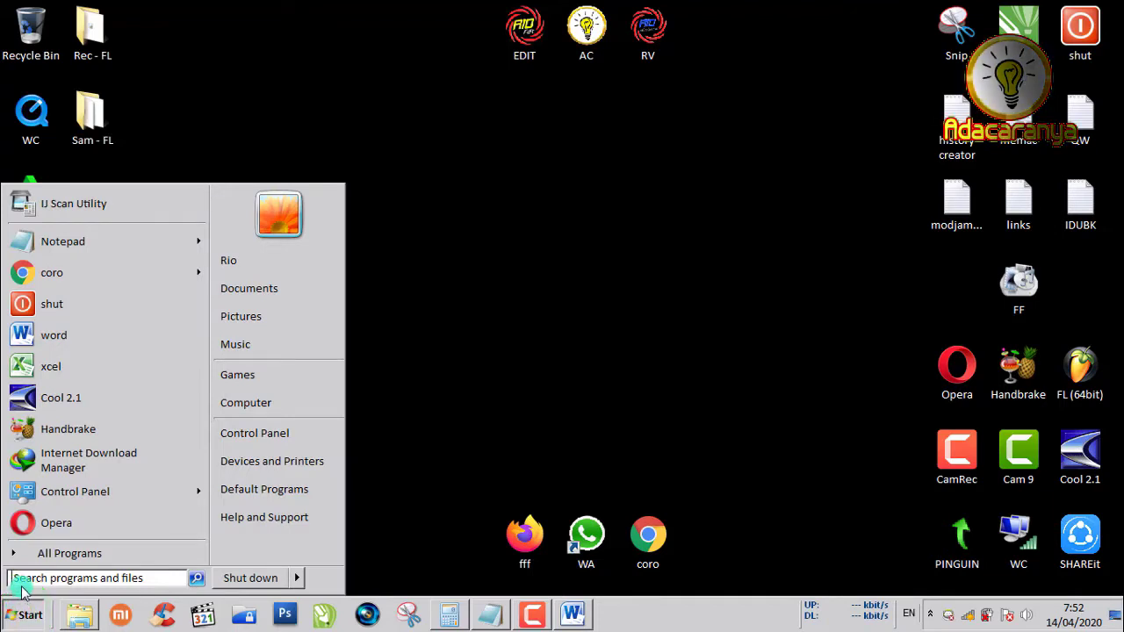
type("rege")
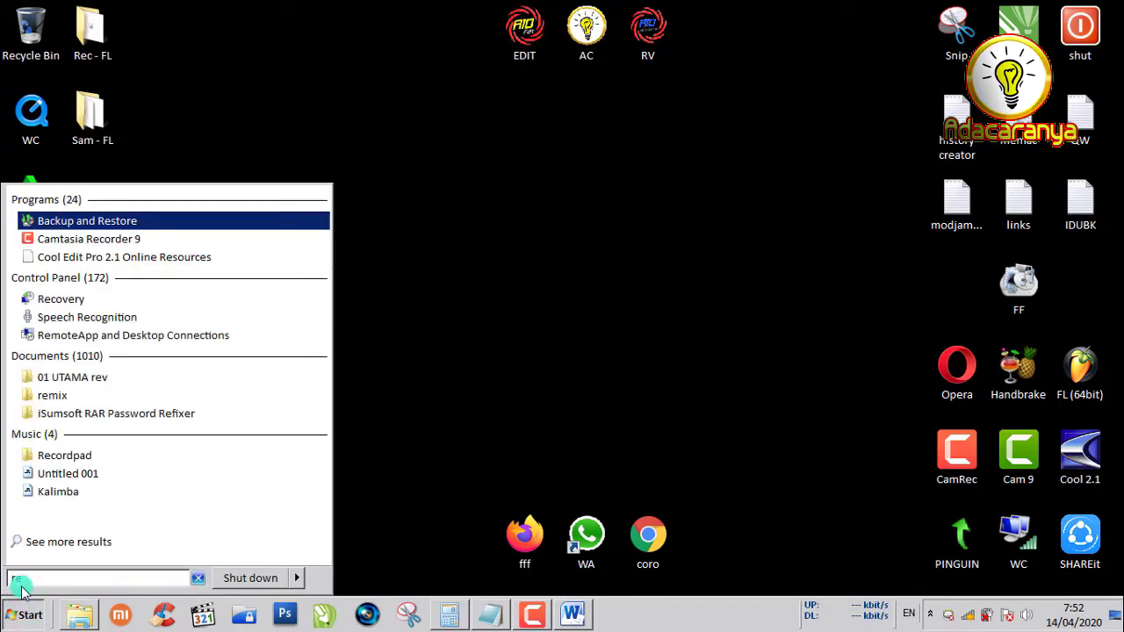
type("d")
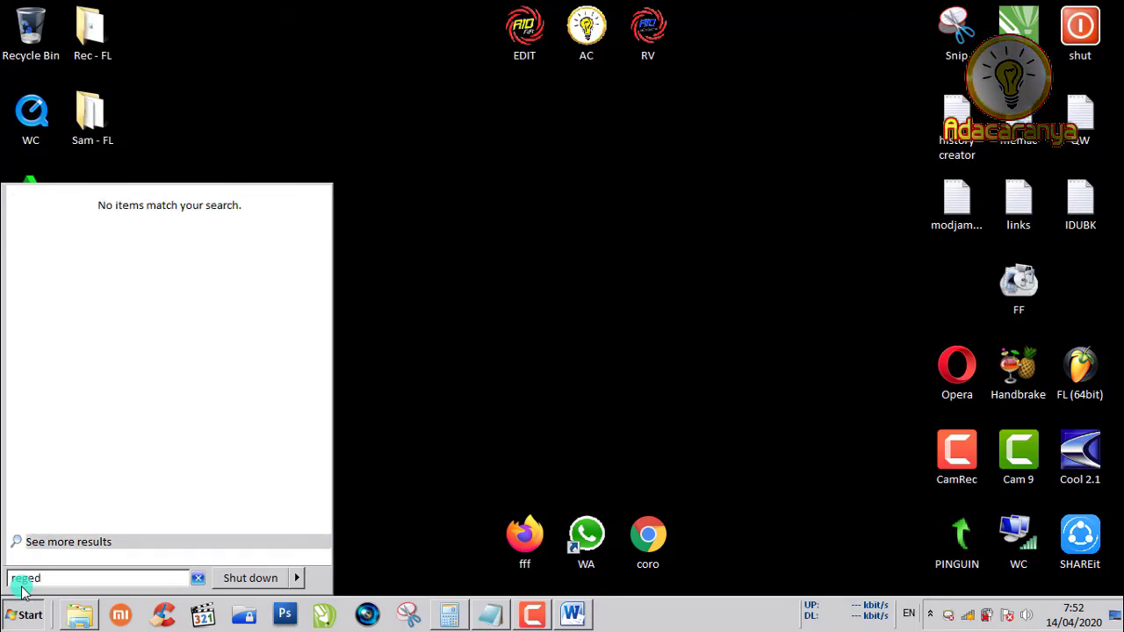
type("it")
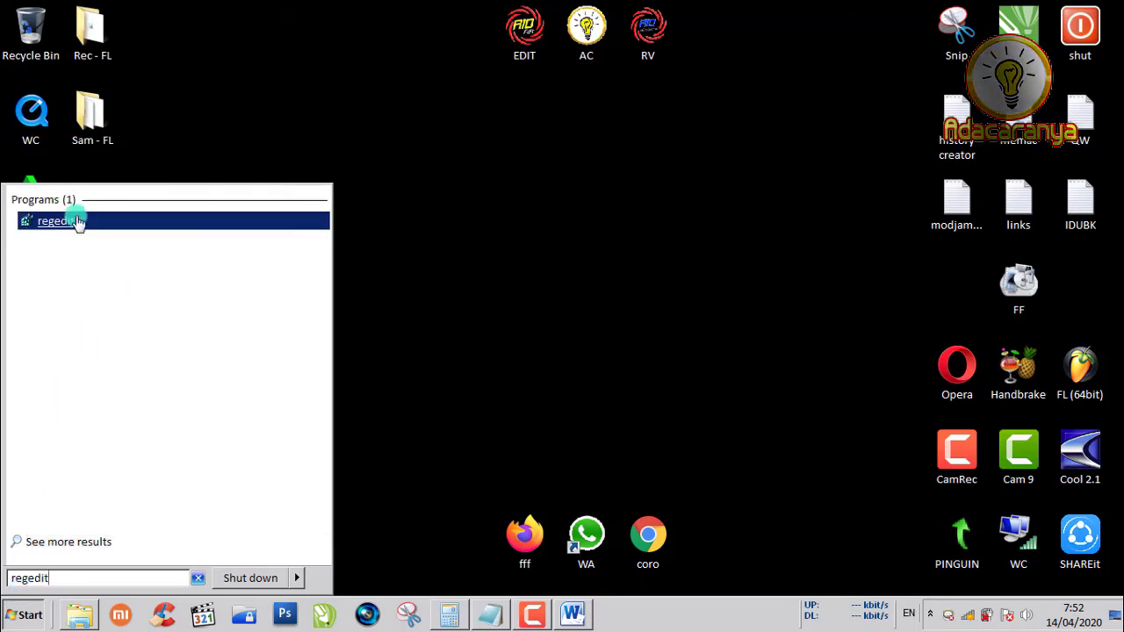
left_click(73, 225)
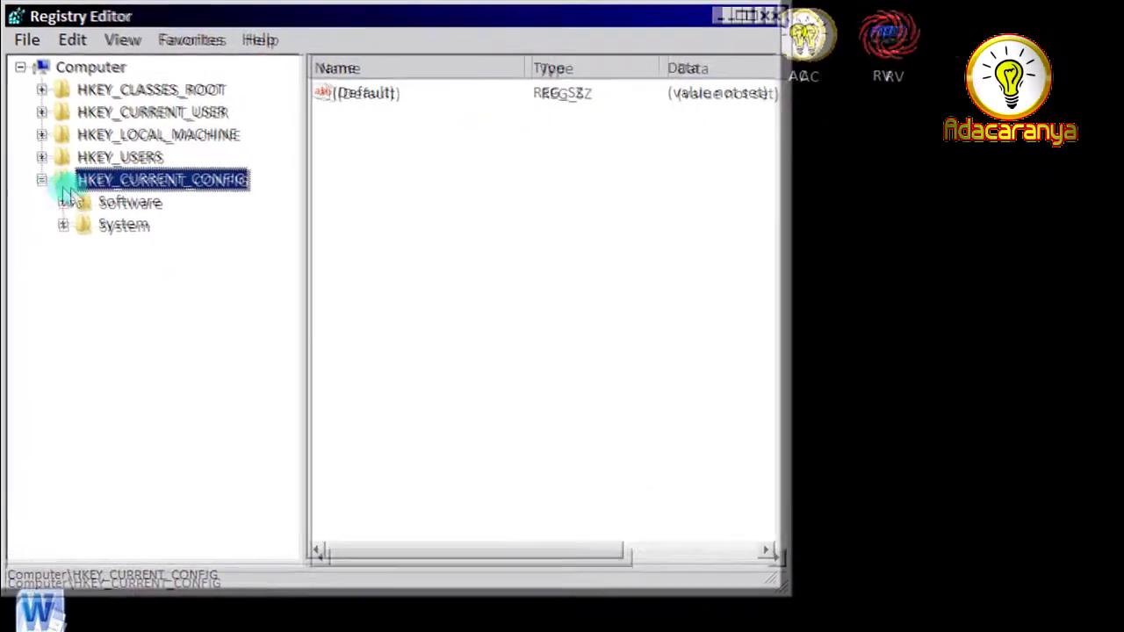
- Collapse HKEY_CURRENT_CONFIG, expand HKEY_CLASSES_ROOT, and select its lnkfile key
double_click(42, 131)
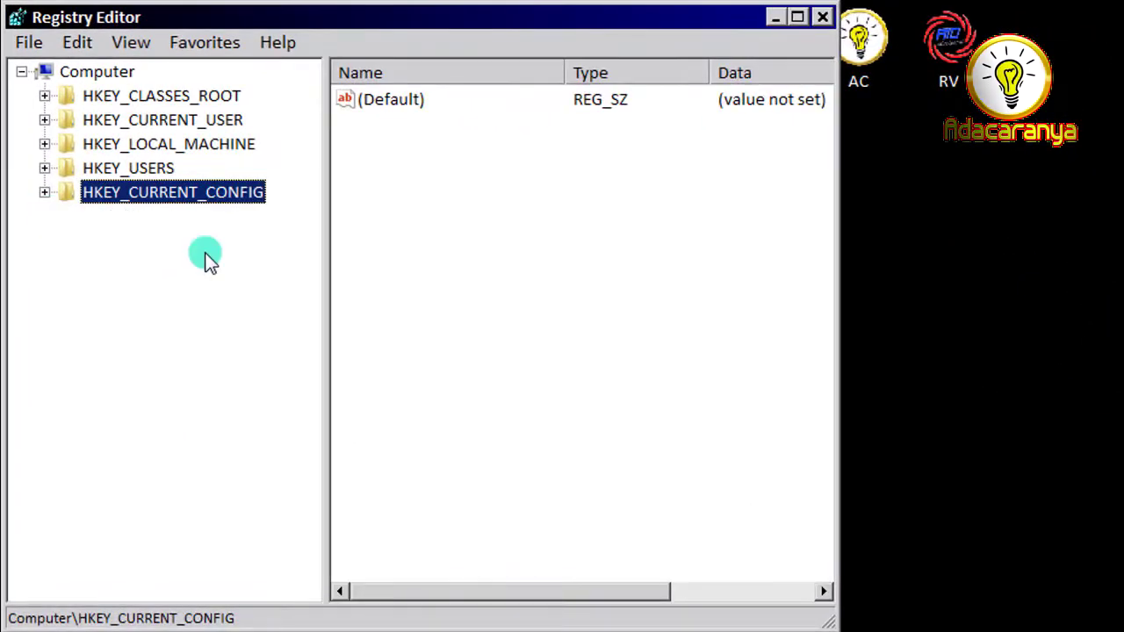
left_click(44, 96)
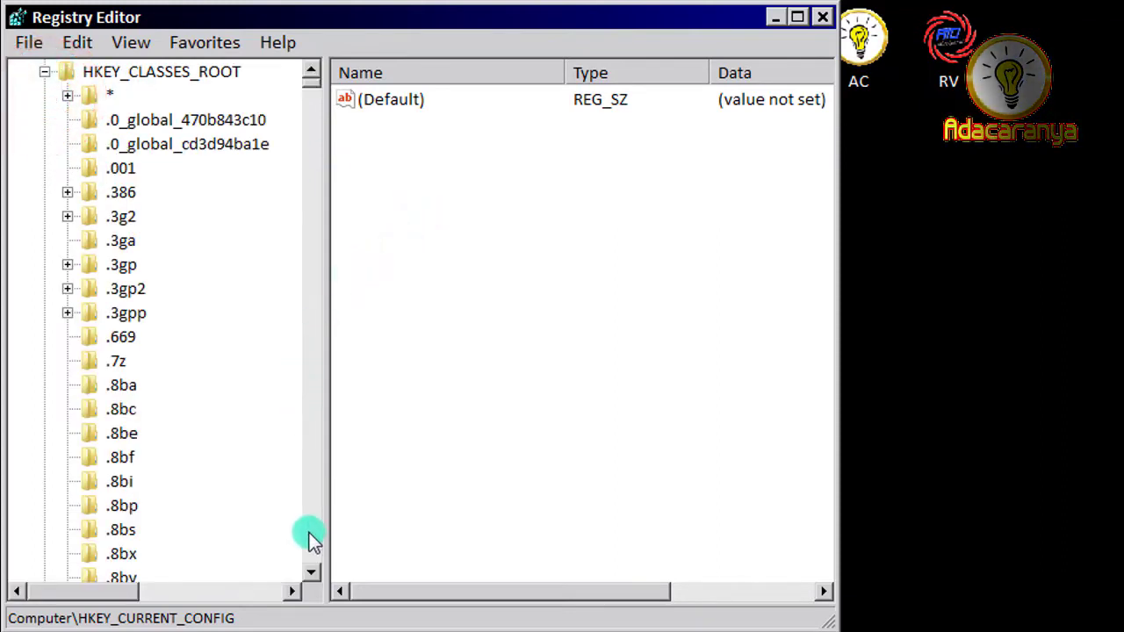
left_click_drag(311, 86, 307, 305)
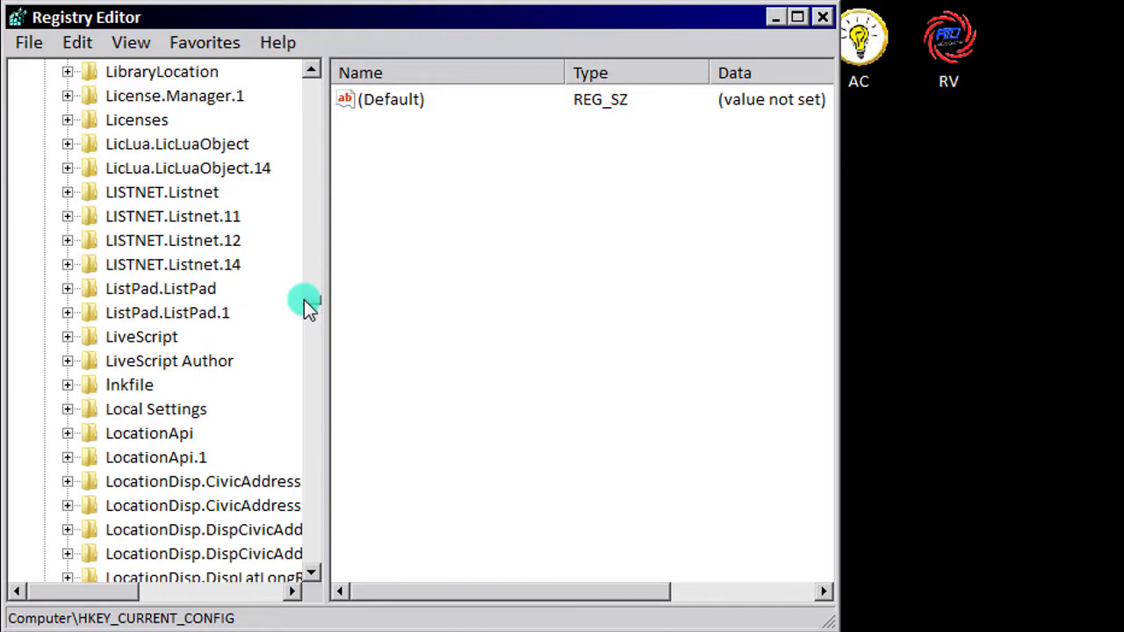
left_click(145, 388)
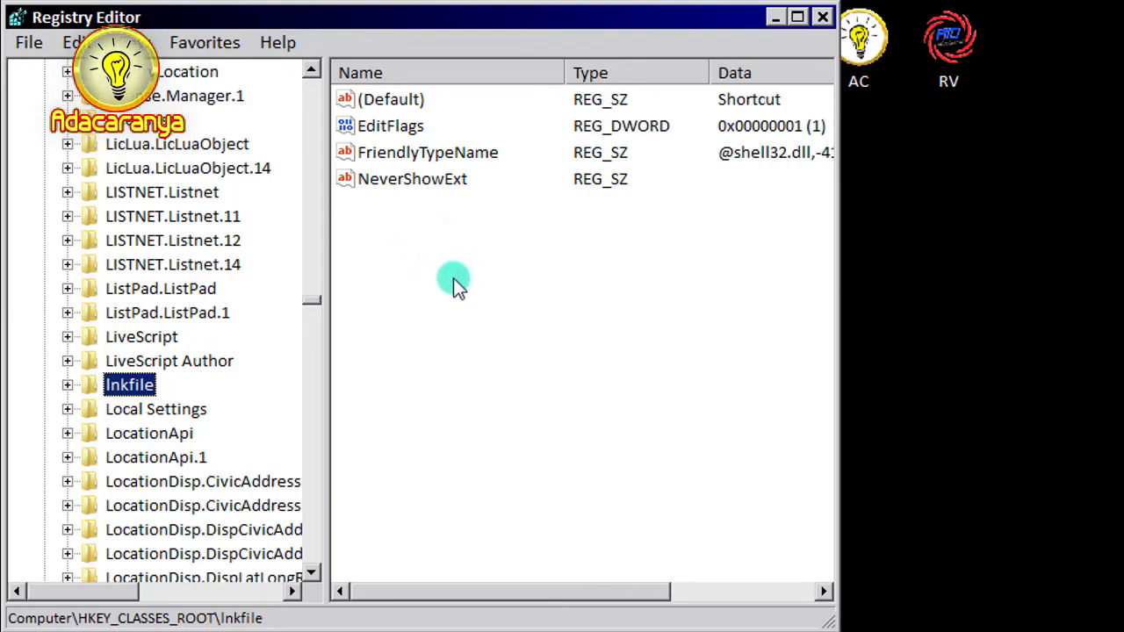
- Add a new string value named IsShortcut to the lnkfile key
right_click(422, 256)
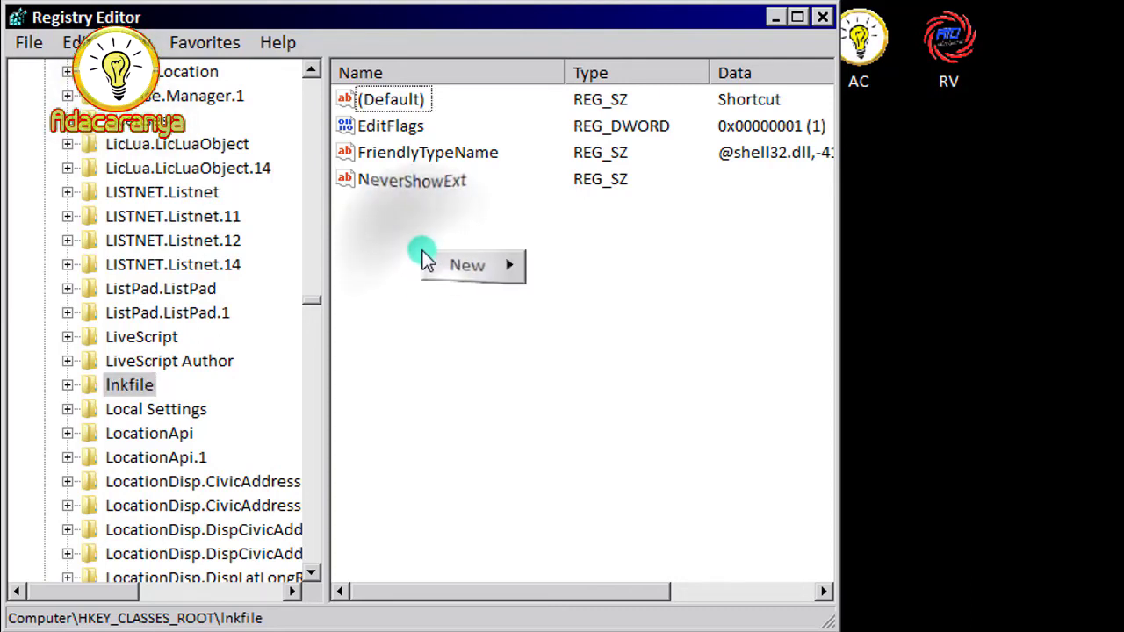
mouse_move(445, 266)
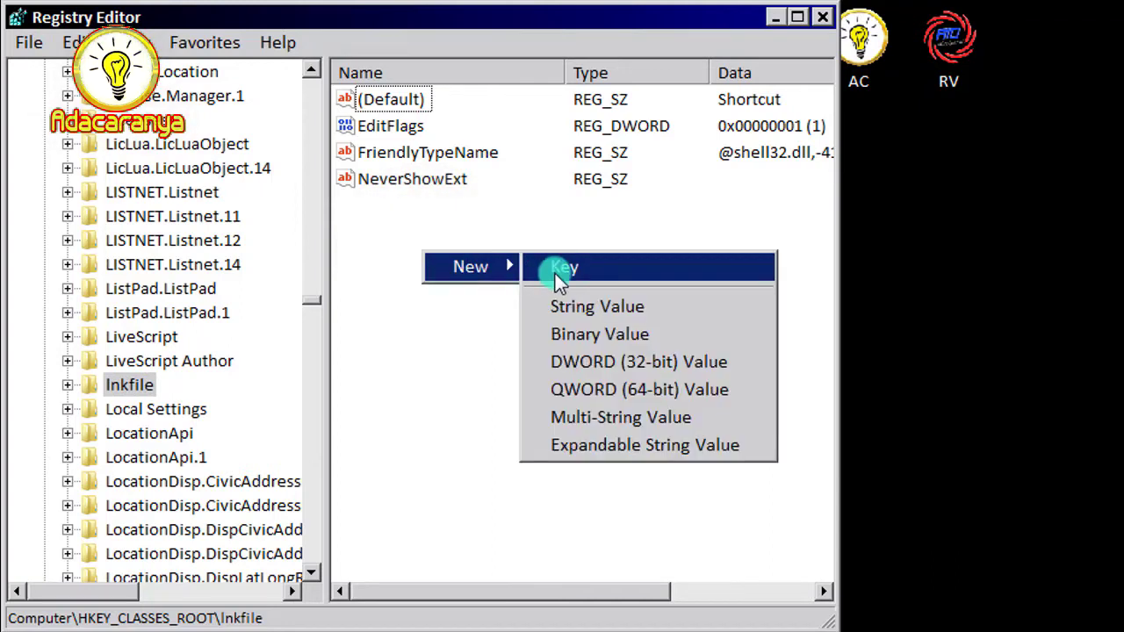
left_click(675, 312)
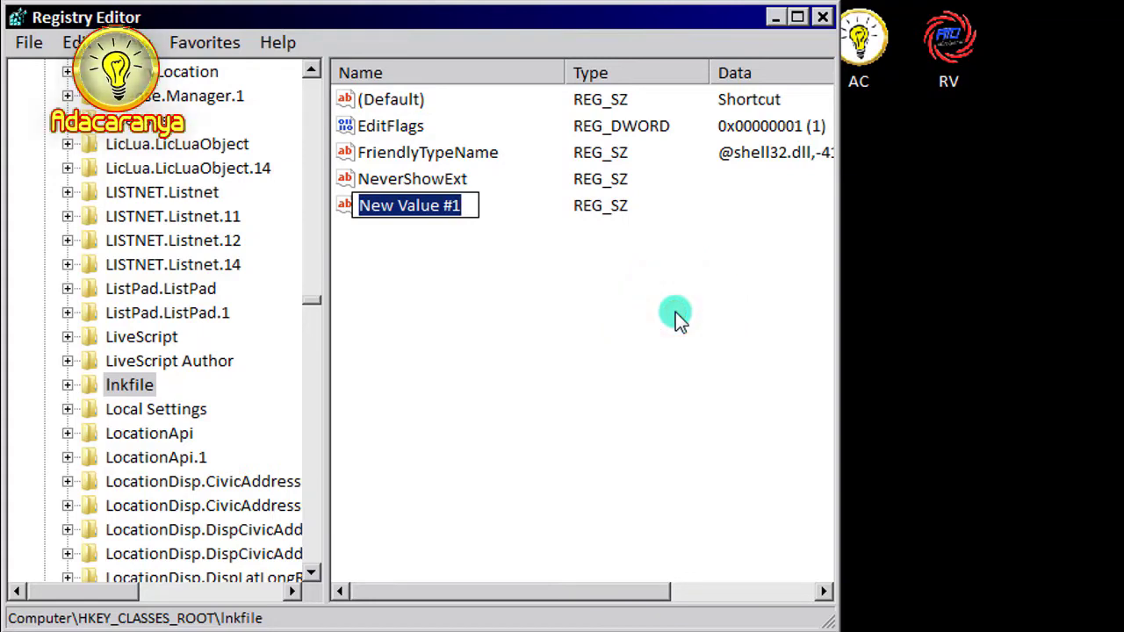
type("I")
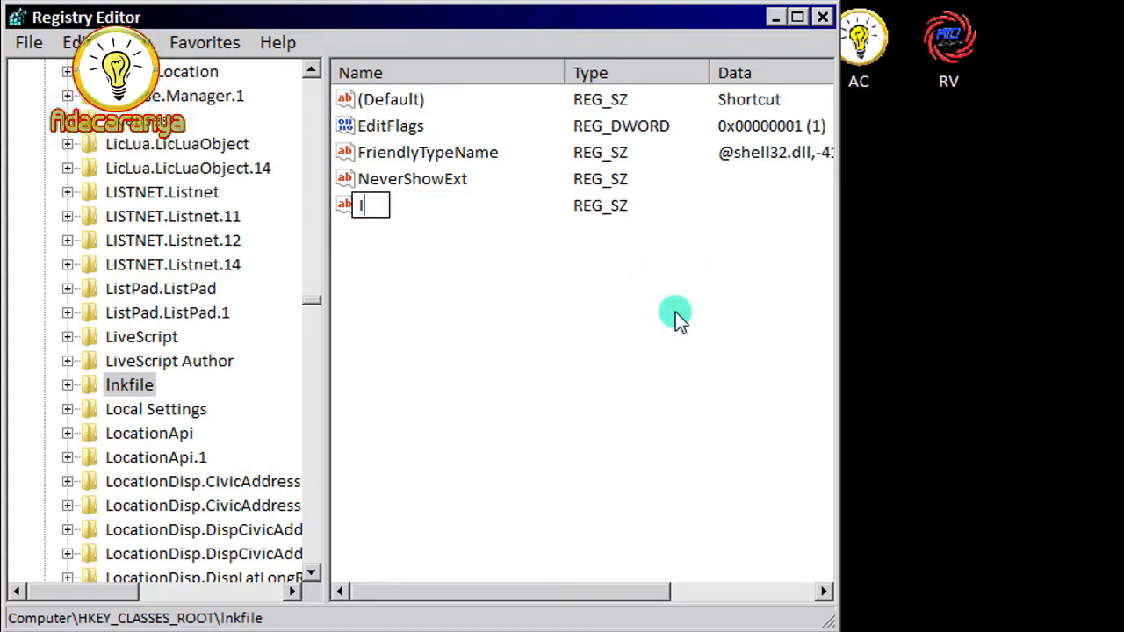
type("sh")
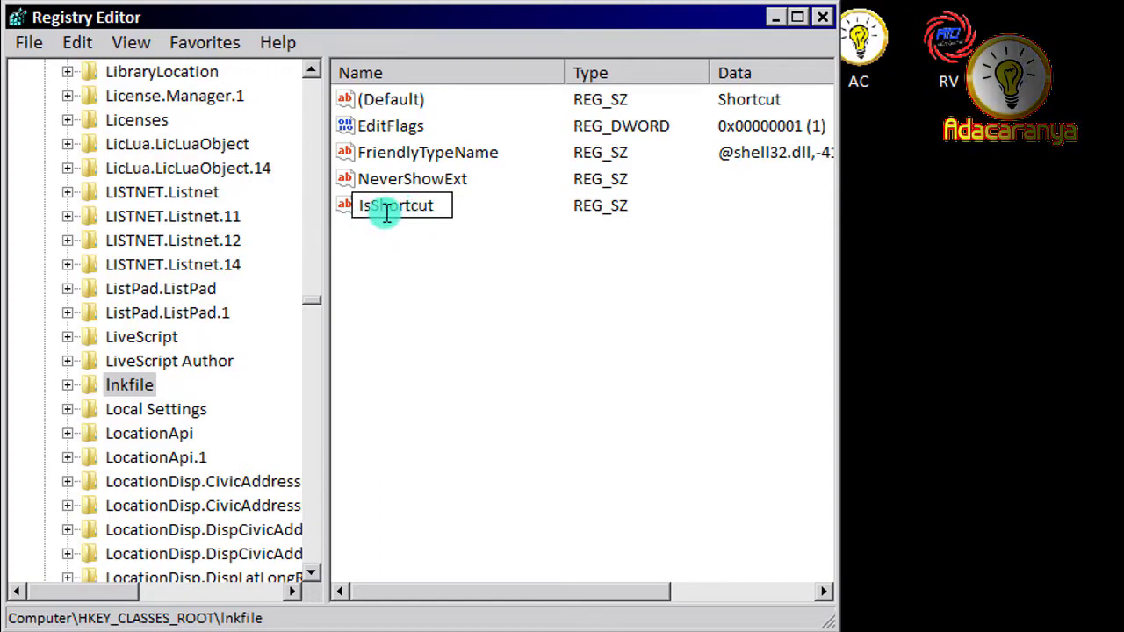
key("Return")
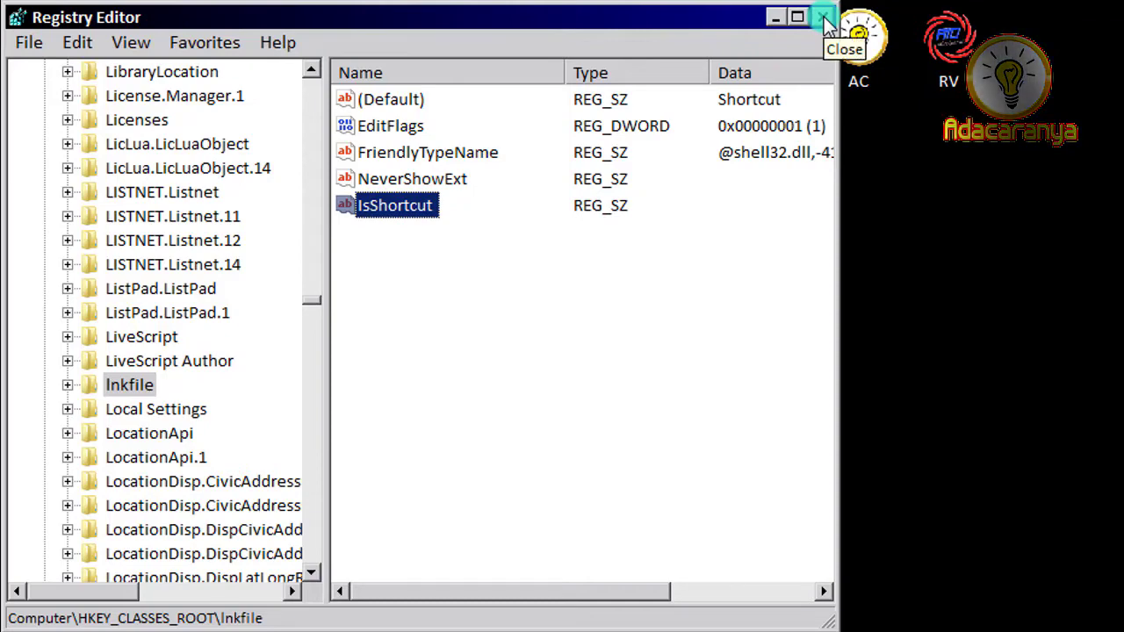
- Close the Registry Editor and bring up the computer's shutdown options
left_click(828, 22)
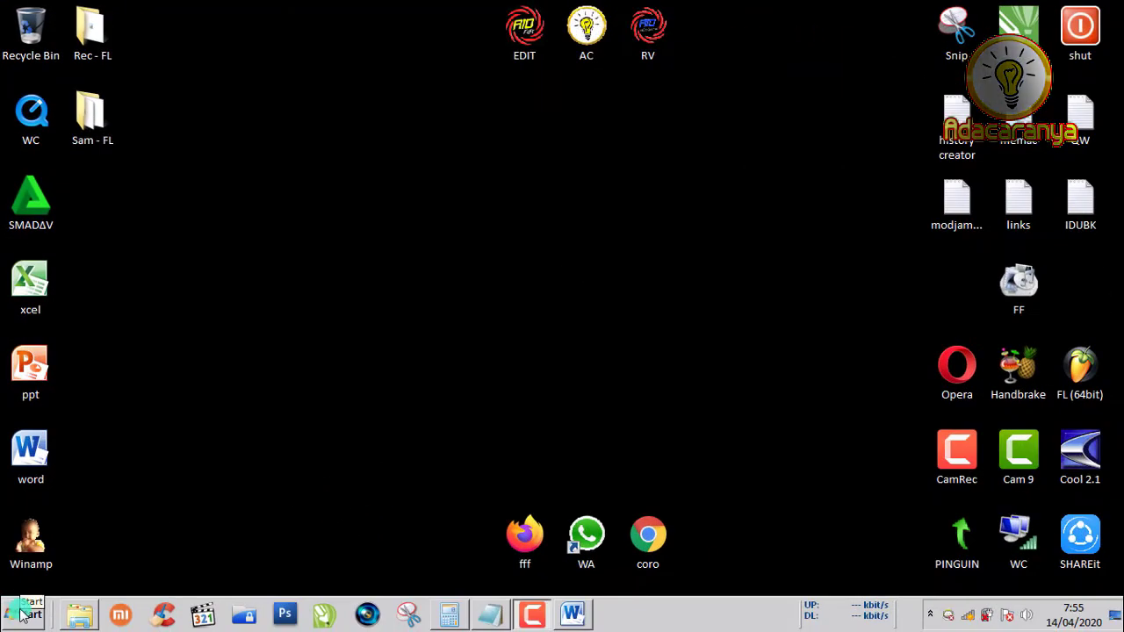
left_click(19, 612)
left_click(299, 578)
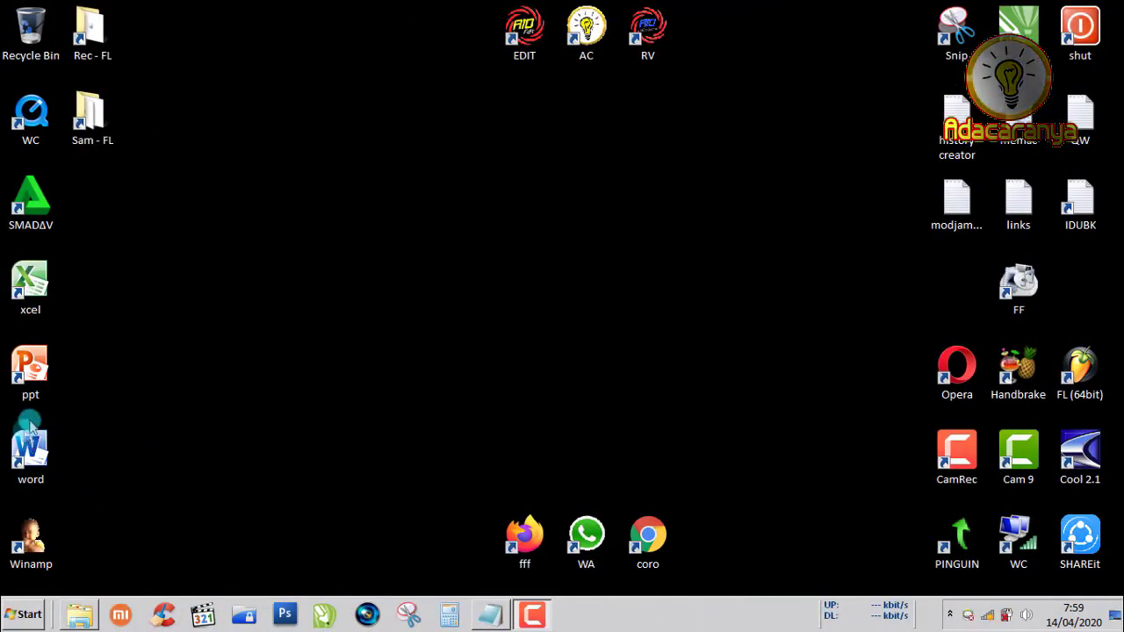
- Pin the word desktop shortcut to the taskbar and launch Word from its pinned shortcut
left_click(35, 451)
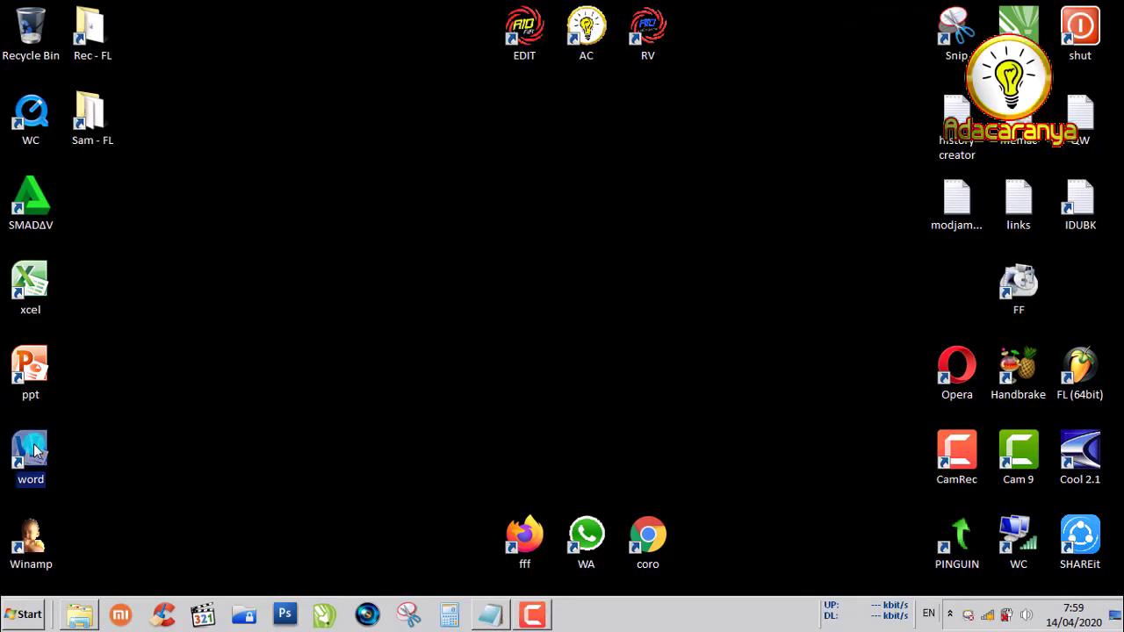
right_click(35, 451)
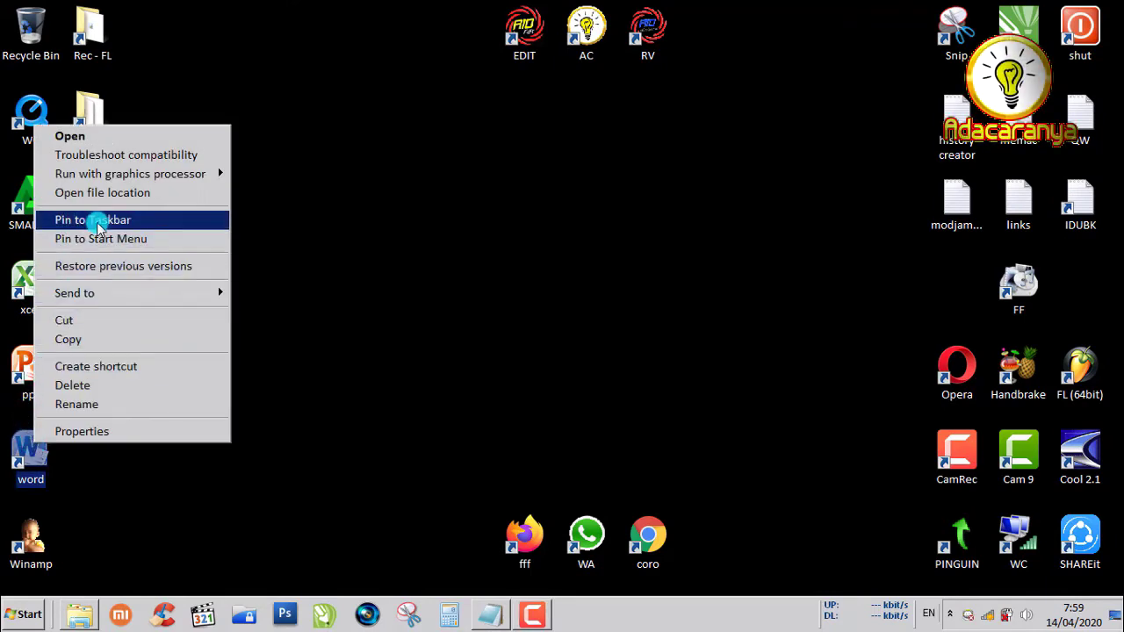
left_click(146, 222)
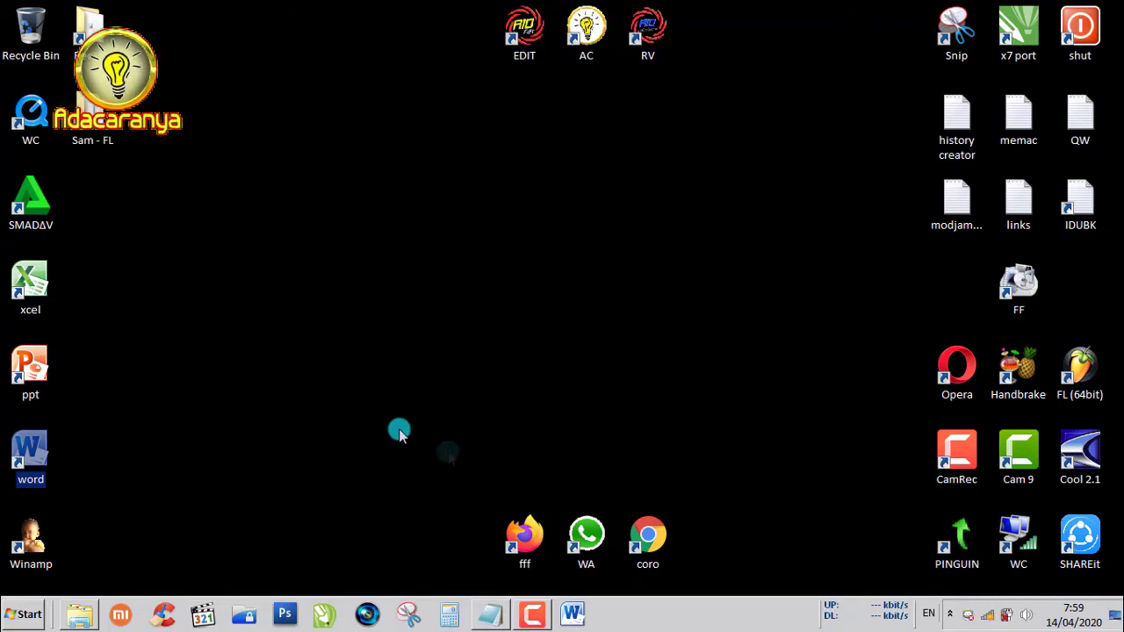
left_click(576, 616)
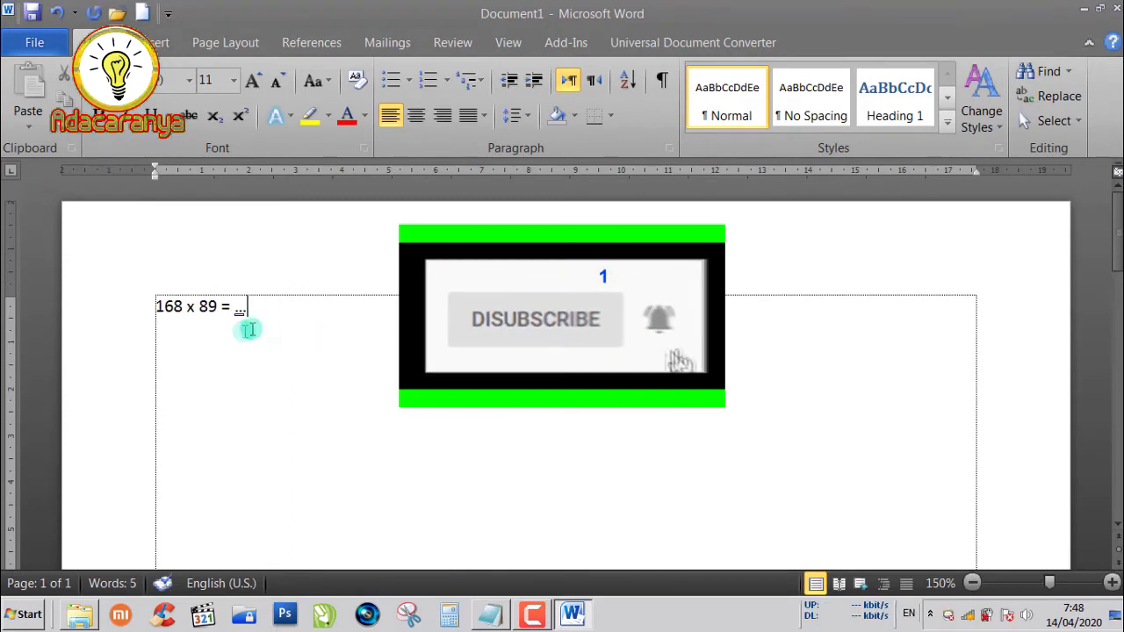
- Open Calculator from its pinned taskbar shortcut and multiply 168 by 89
left_click(450, 614)
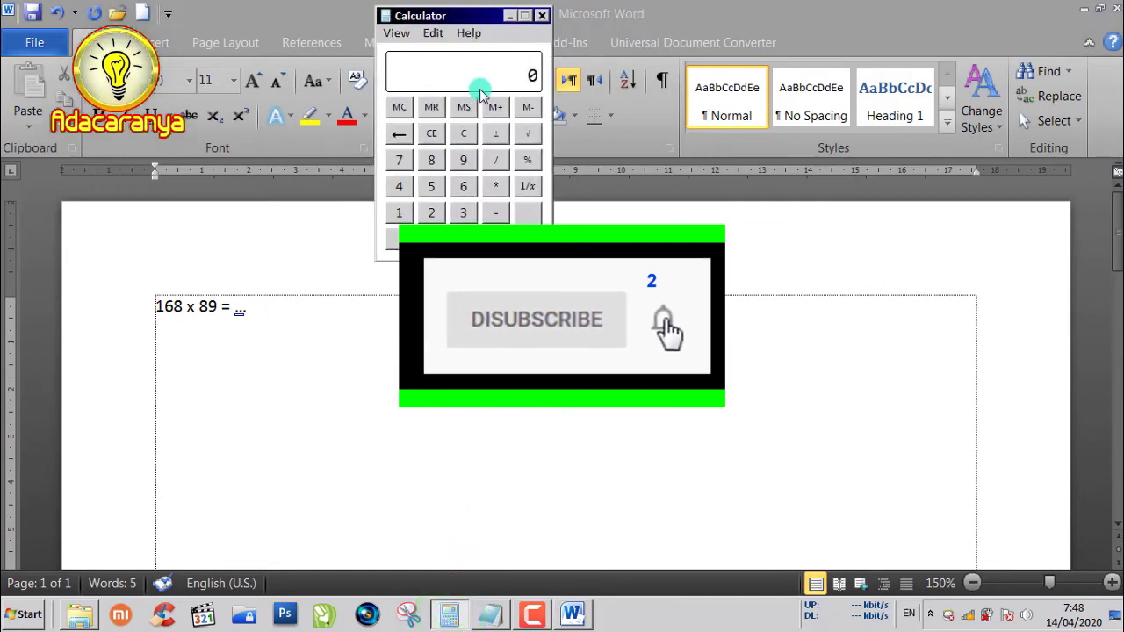
left_click(396, 213)
left_click(464, 186)
left_click(431, 159)
left_click(496, 186)
left_click(432, 160)
left_click(464, 160)
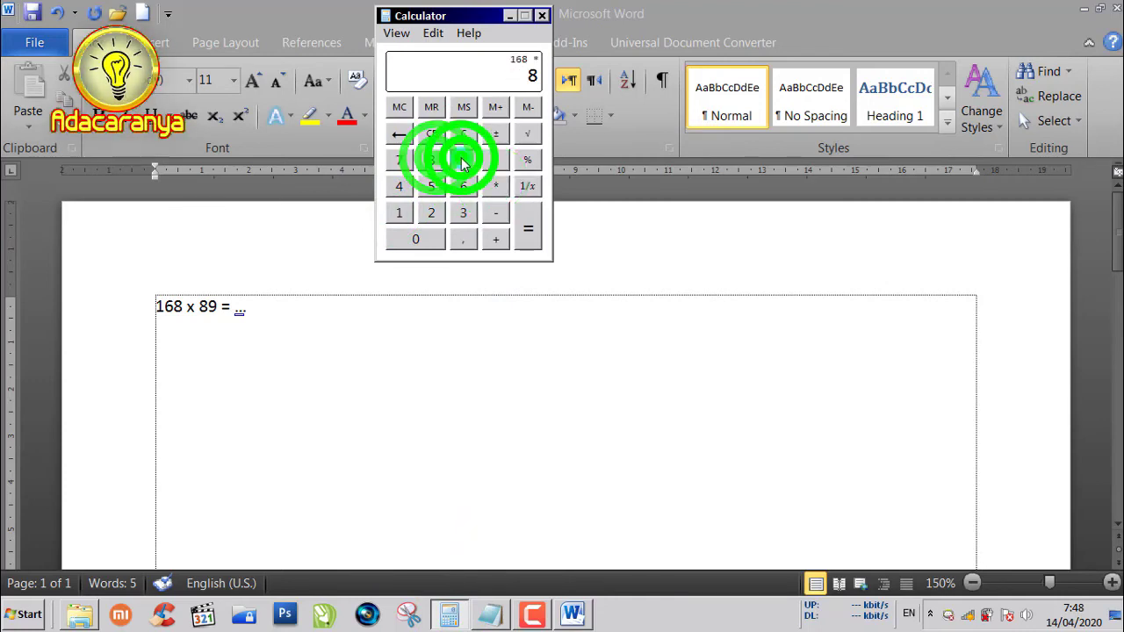
left_click(527, 229)
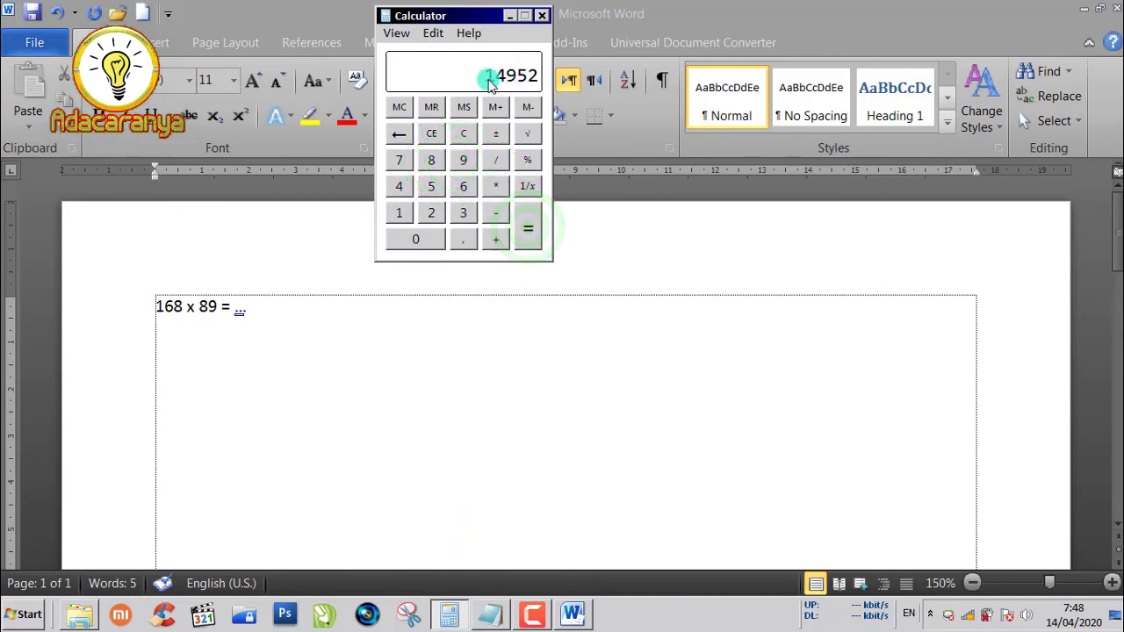
- Replace the dots after "168 x 89 =" in the Word document with the result 14952
left_click(301, 304)
left_click(449, 615)
left_click(261, 316)
type("14952")
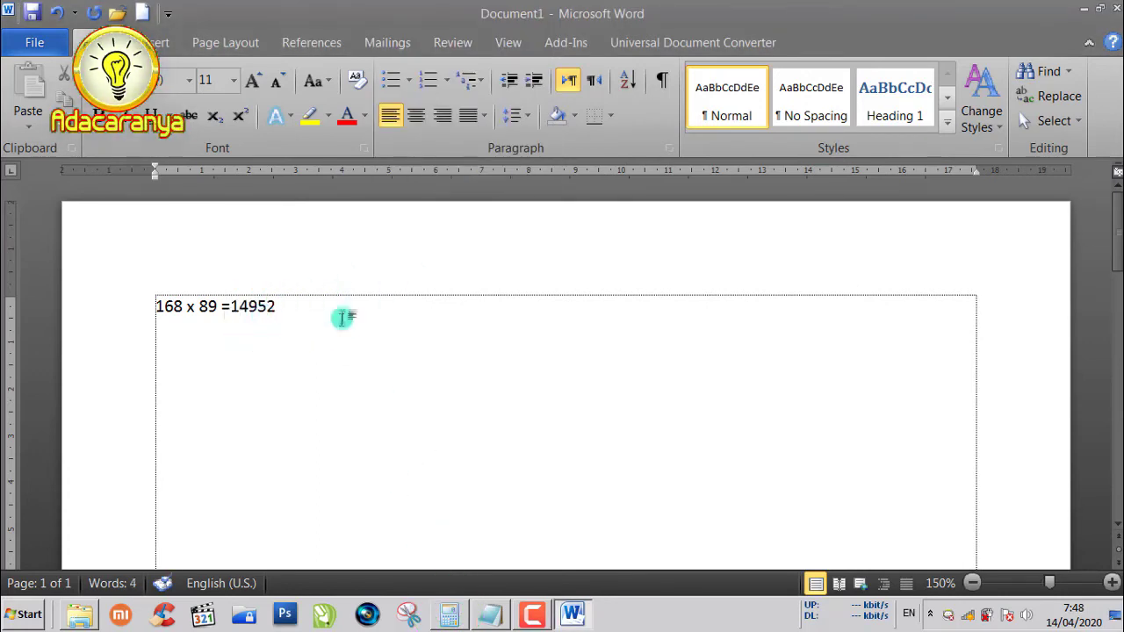
- Show and minimize the Calculator repeatedly using its pinned taskbar shortcut
left_click(448, 615)
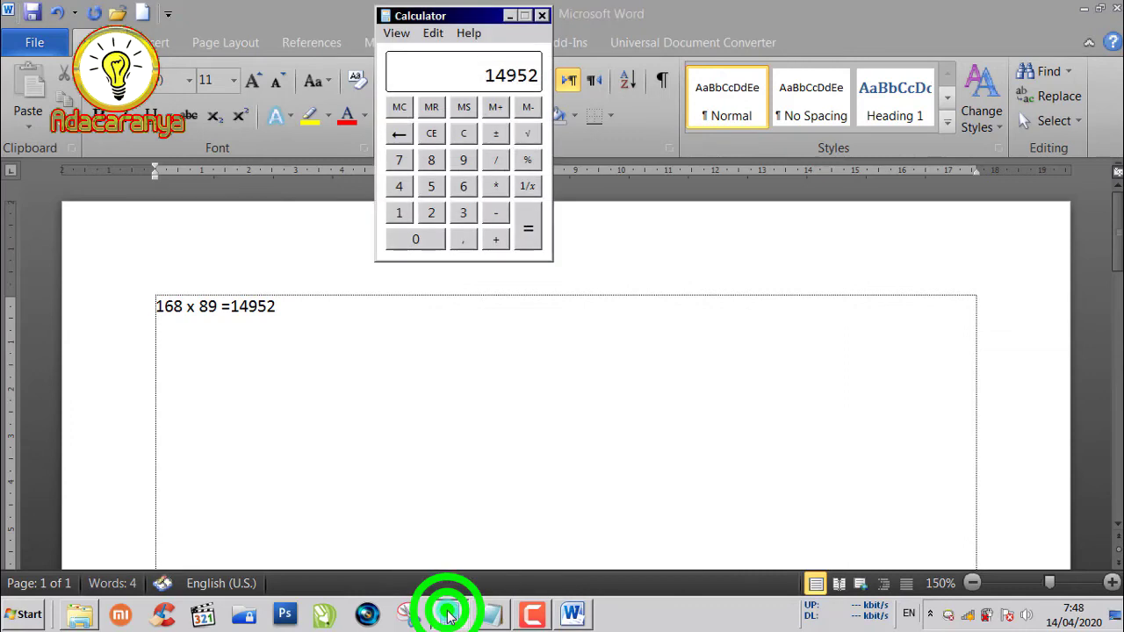
left_click(448, 614)
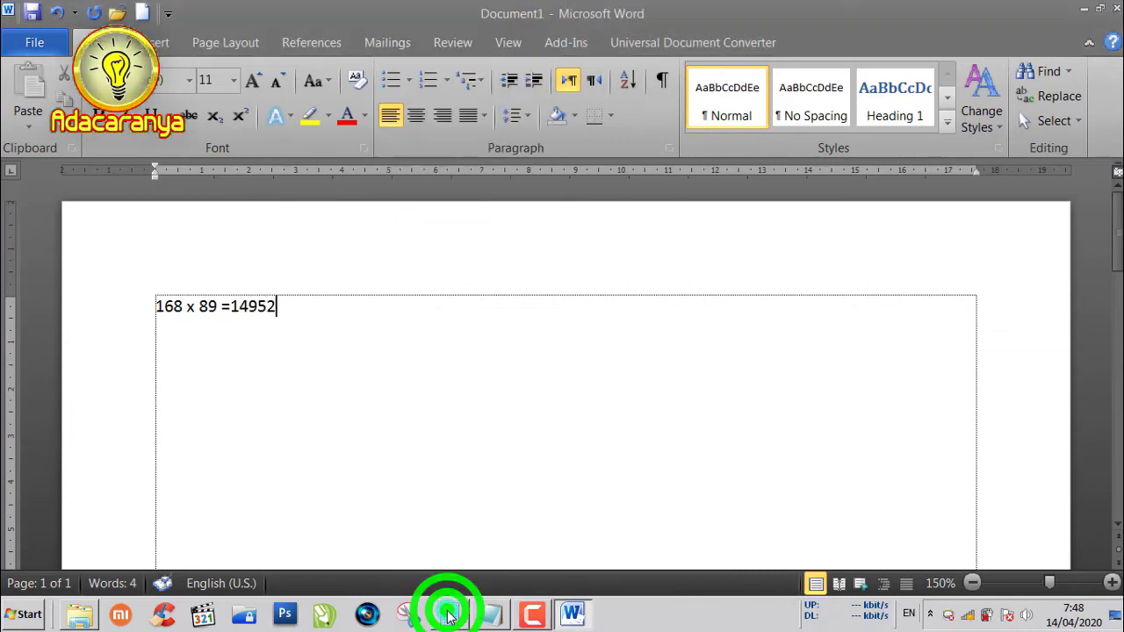
left_click(450, 615)
left_click(449, 614)
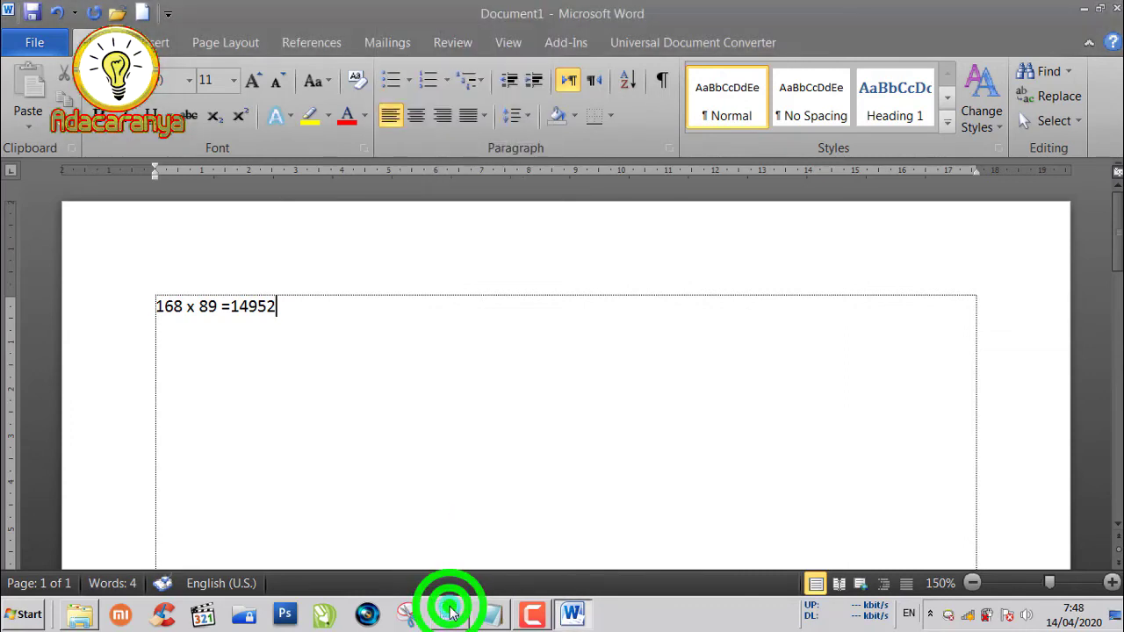
mouse_move(449, 615)
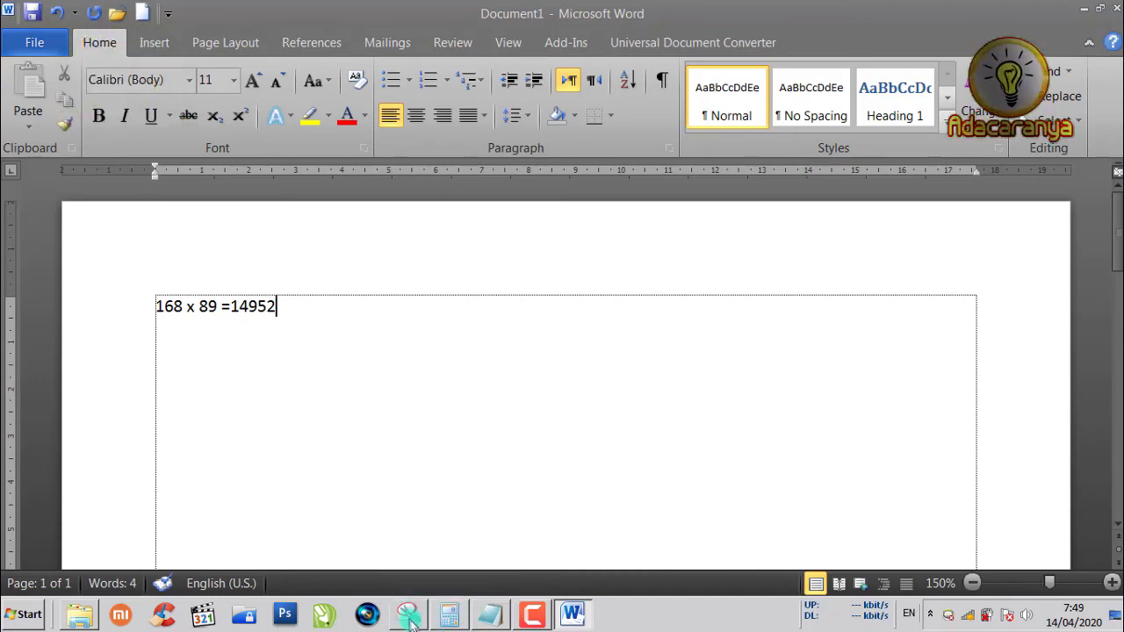
- Launch the Snipping Tool from its pinned taskbar shortcut
left_click(409, 615)
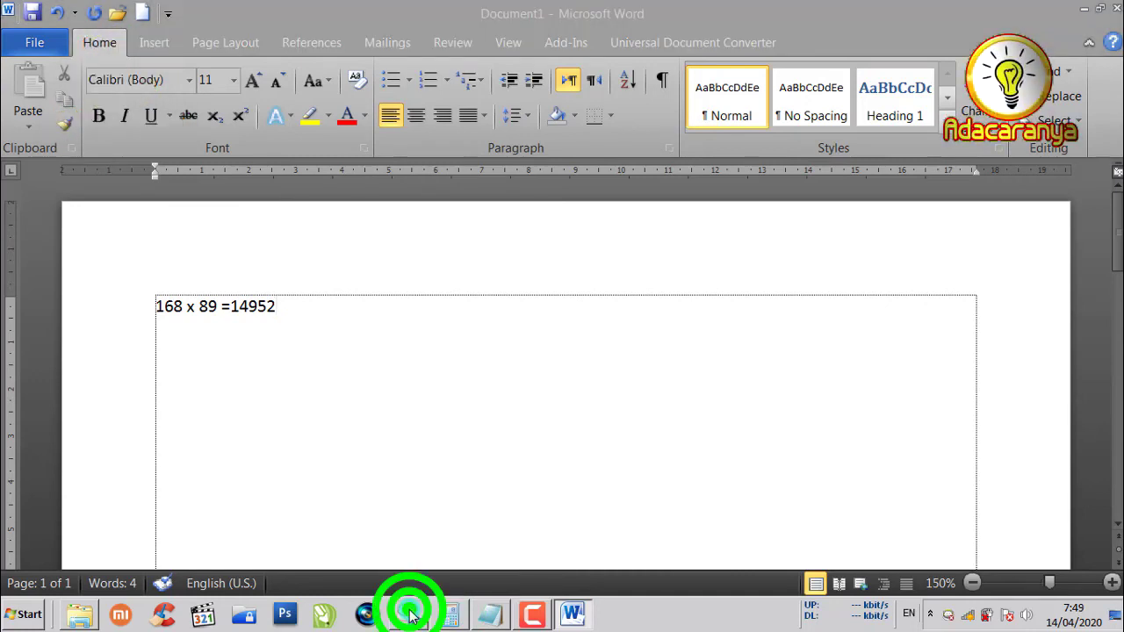